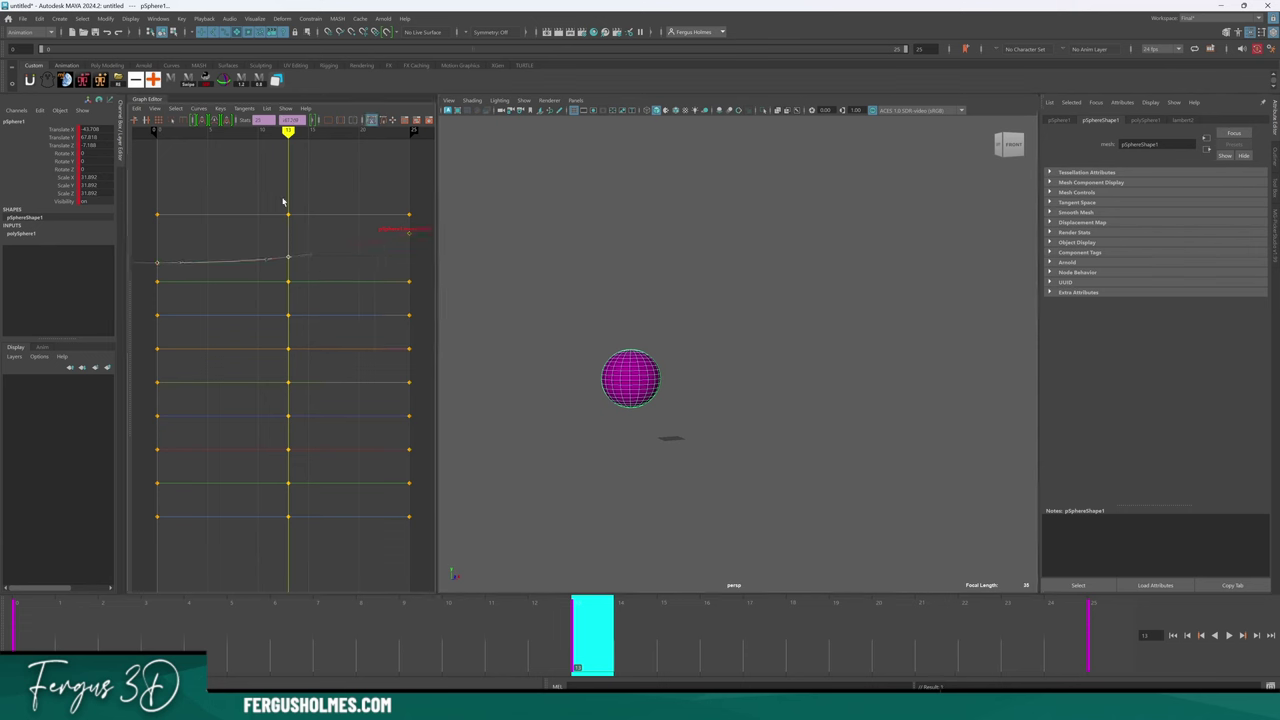
Step: Set the sphere's curve tangents to Spline, deselect the curve, and play back the animation
mouse_move(335, 259)
click(408, 276)
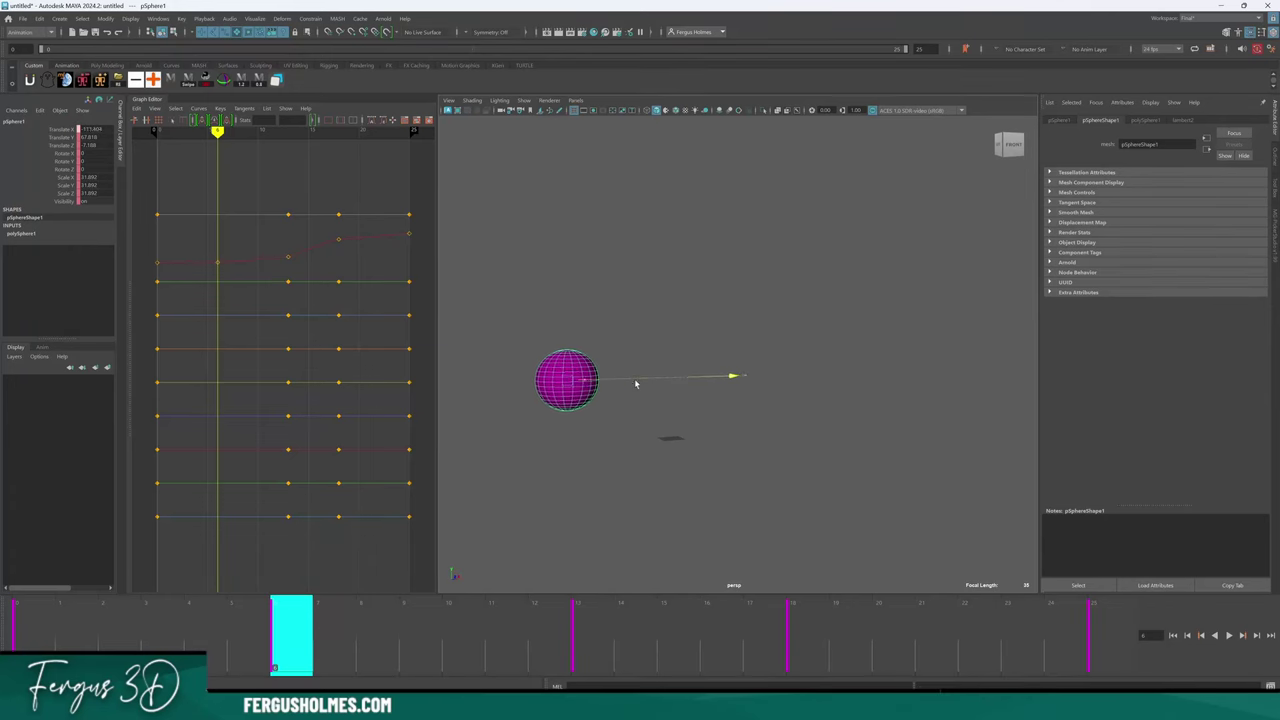
right_click(302, 258)
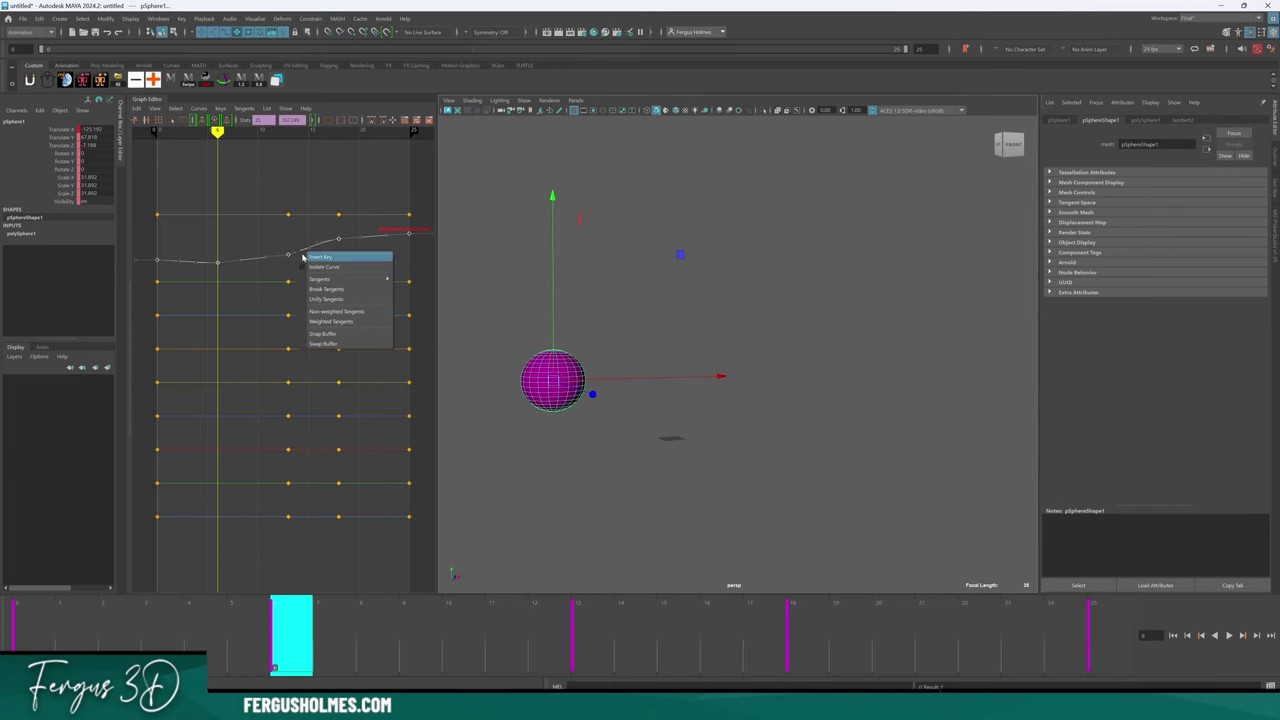
click(277, 228)
key(alt+v)
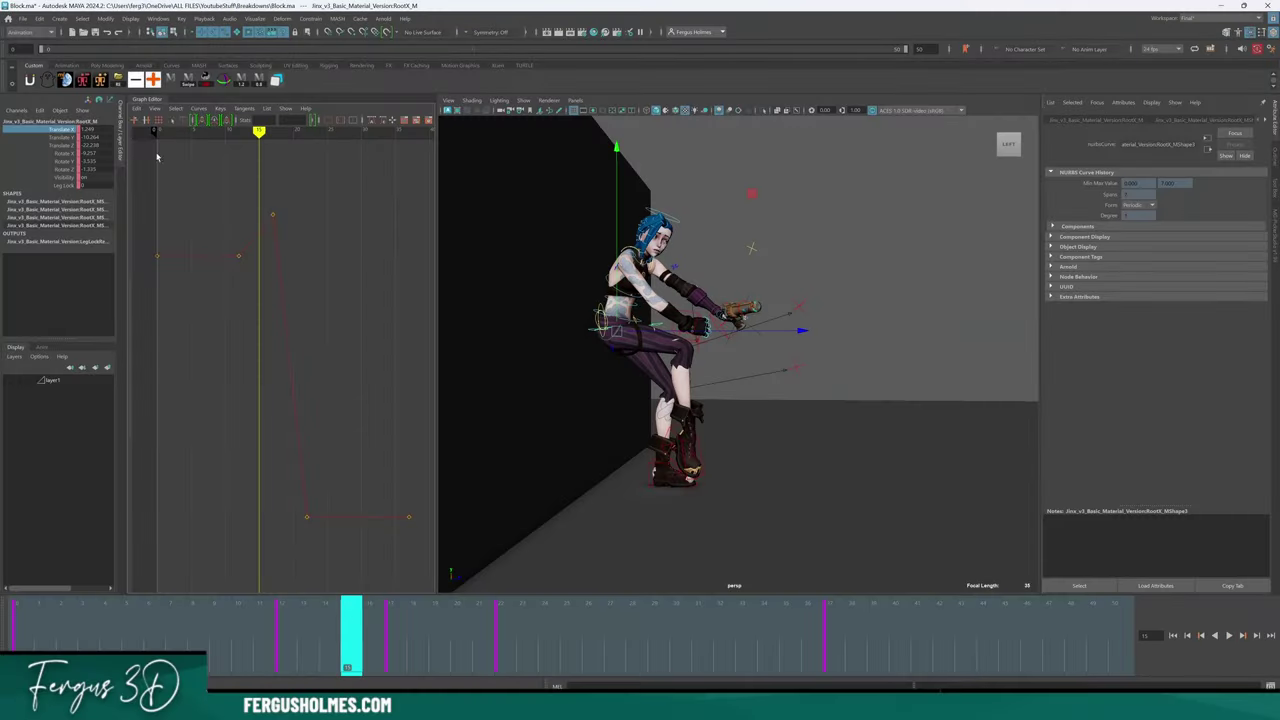
Step: Scrub frames 15–26 and play Jinx's blocking animation, orbiting the view around her
drag(352, 628, 456, 628)
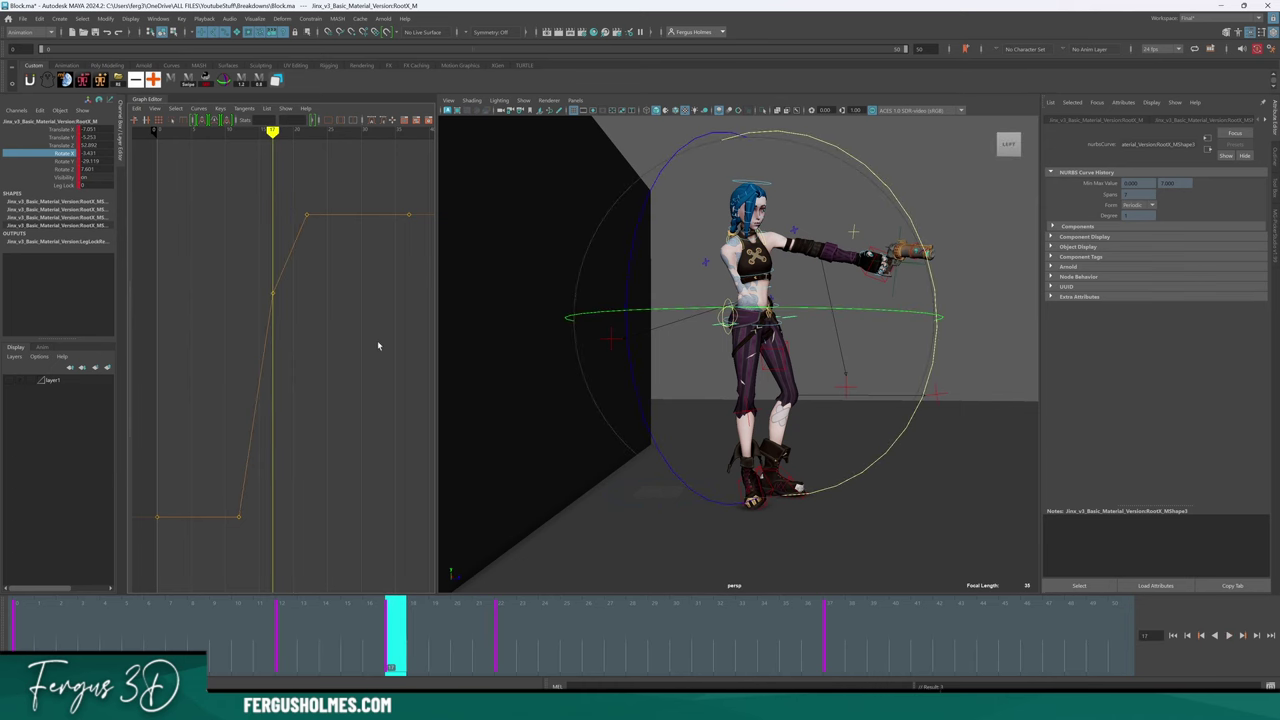
key(alt+v)
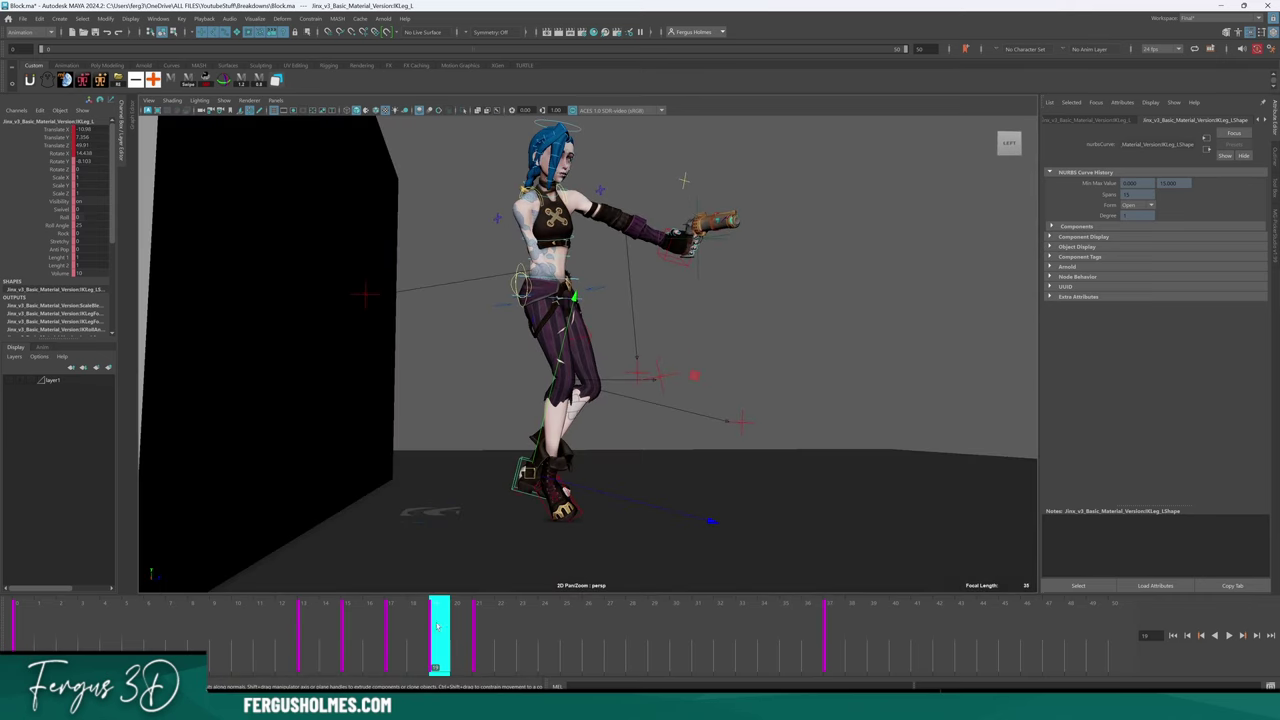
key(alt+v)
key(Escape)
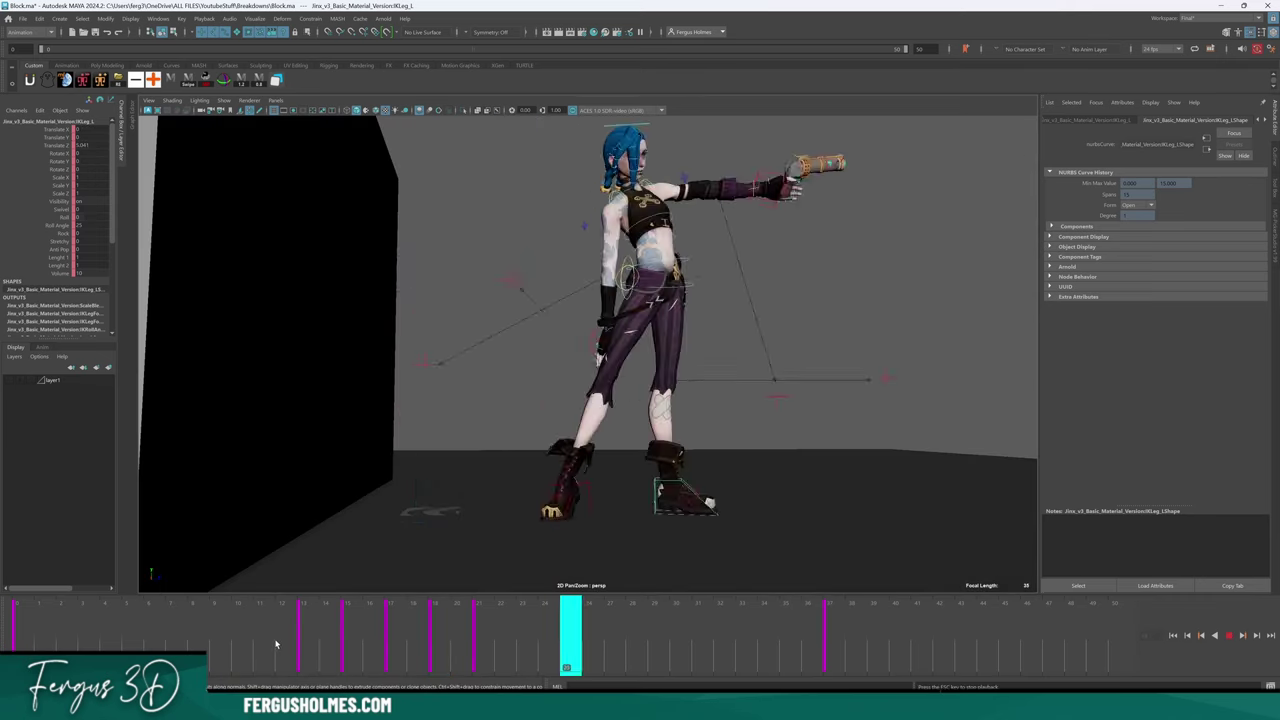
alt+drag(560, 400, 604, 403)
key(alt+v)
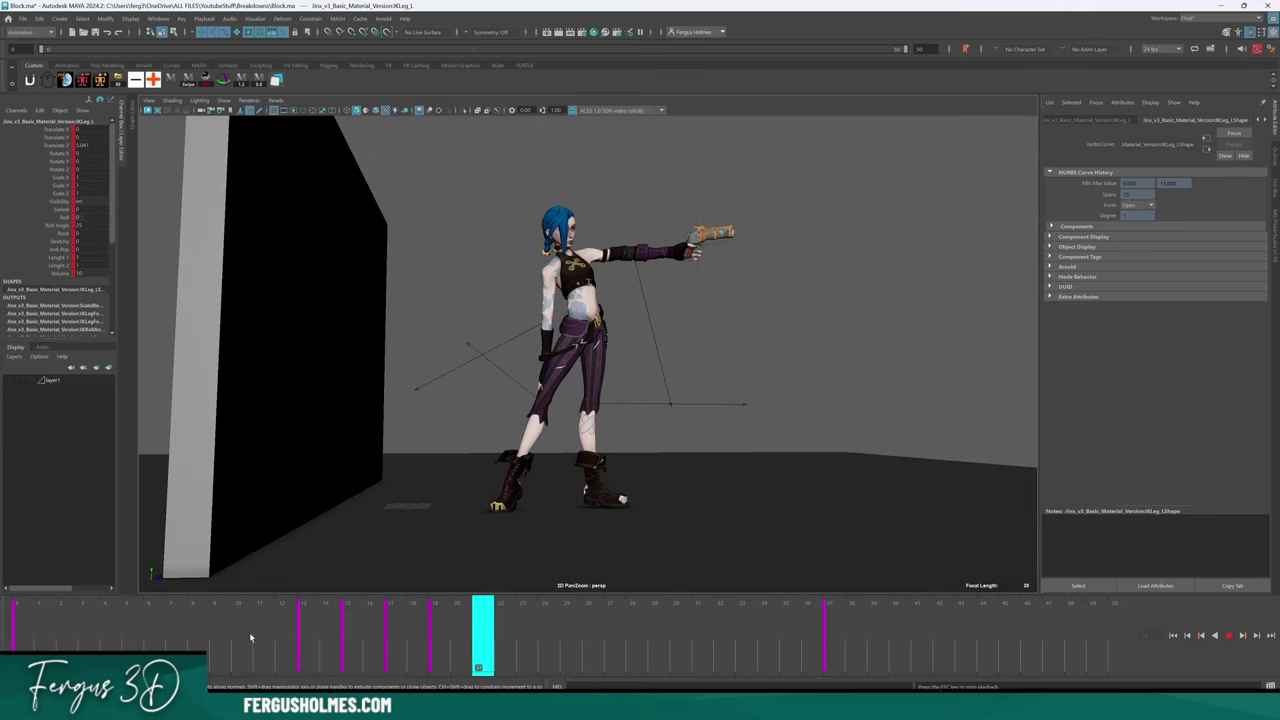
alt+drag(680, 360, 653, 348)
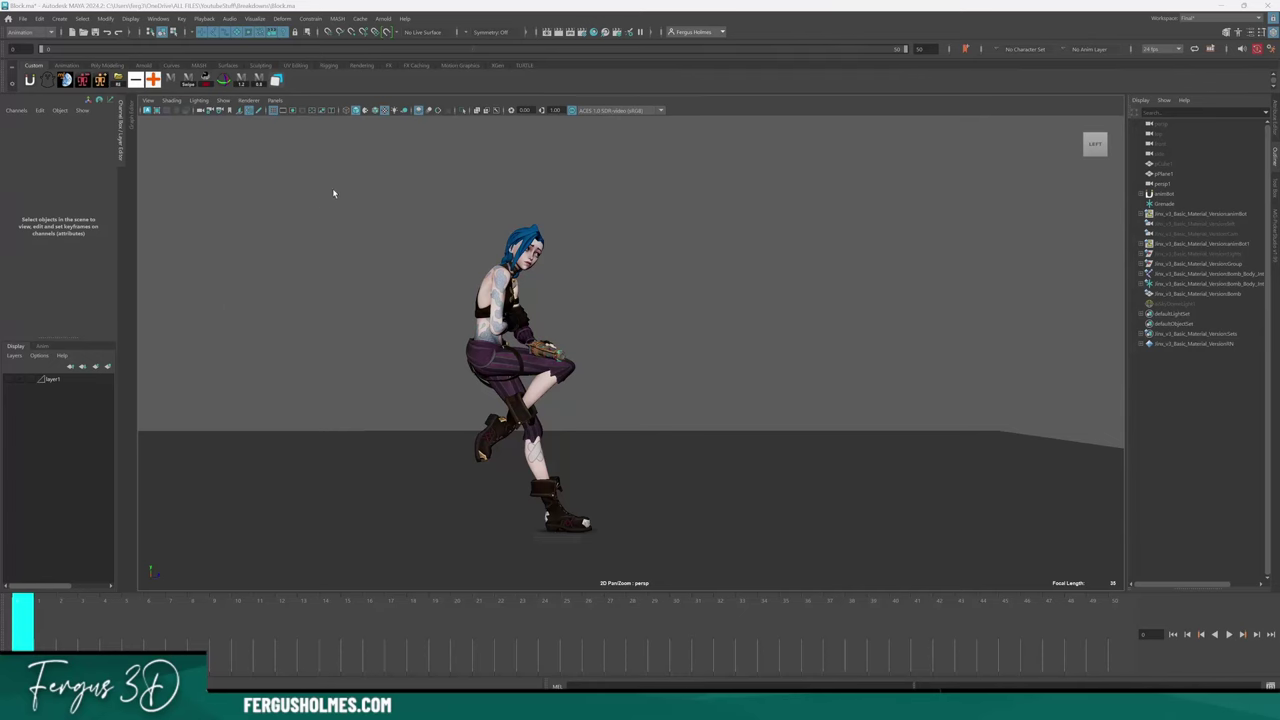
Step: Select Jinx's character meshes and assign them a new Lambert material for the ghost
drag(707, 548, 708, 548)
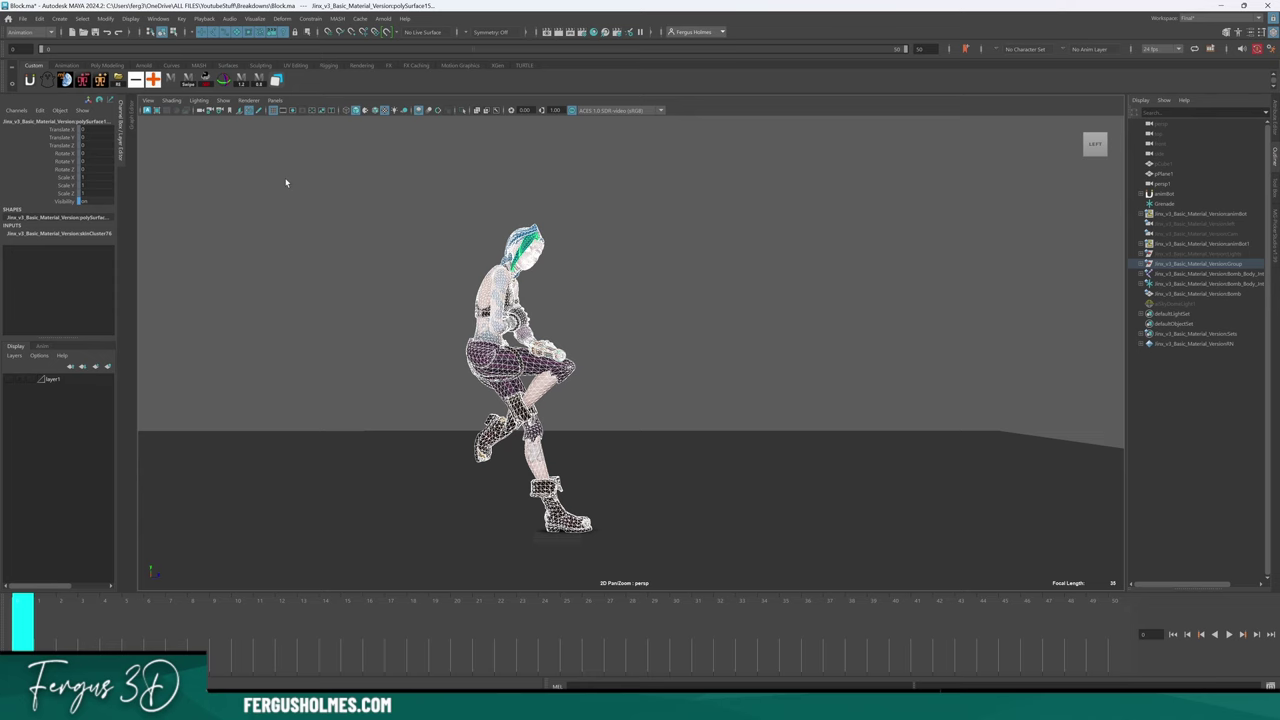
key(w)
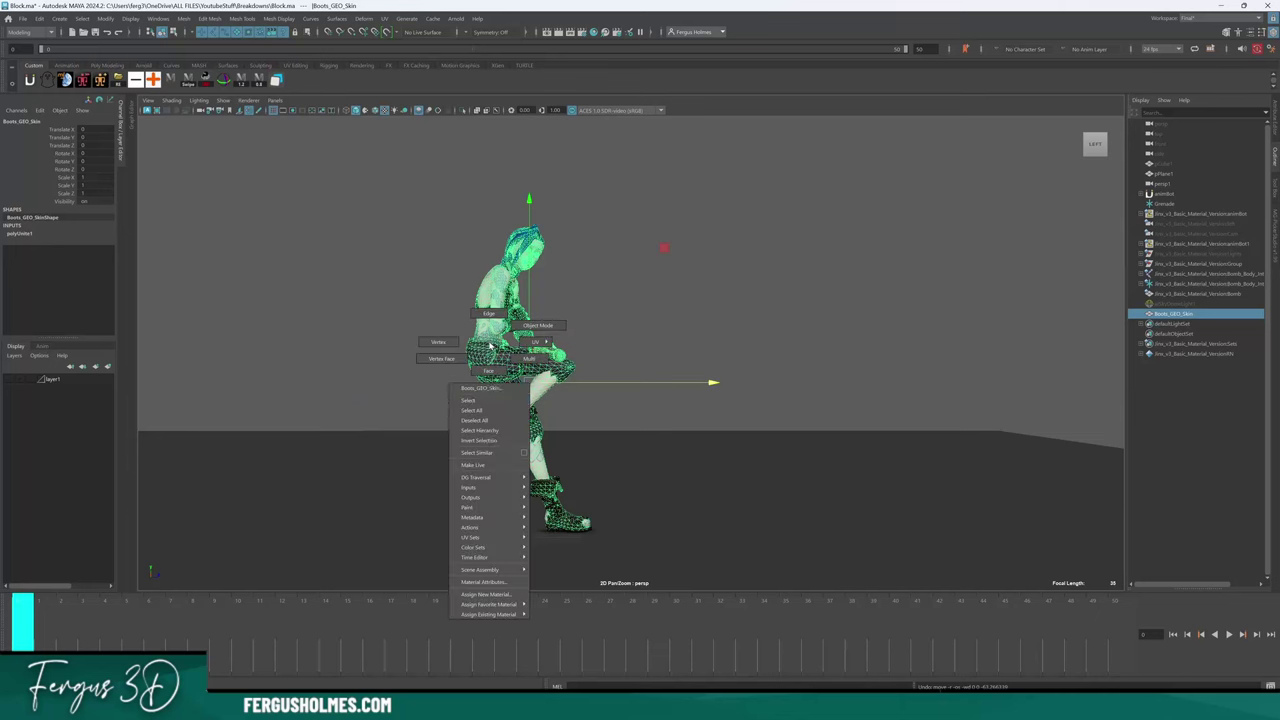
click(499, 597)
click(828, 247)
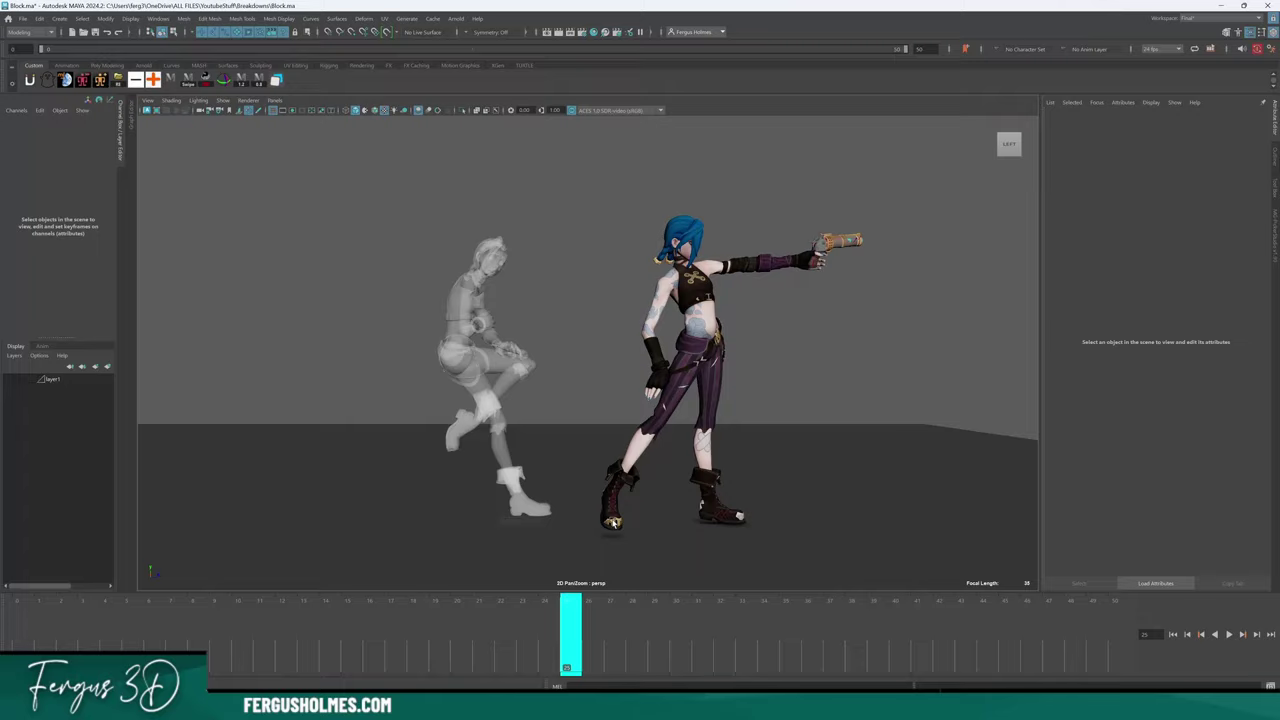
Step: Scrub between frames 16 and 26 to compare the live pose with the ghost, ending on frame 19
drag(570, 663, 531, 663)
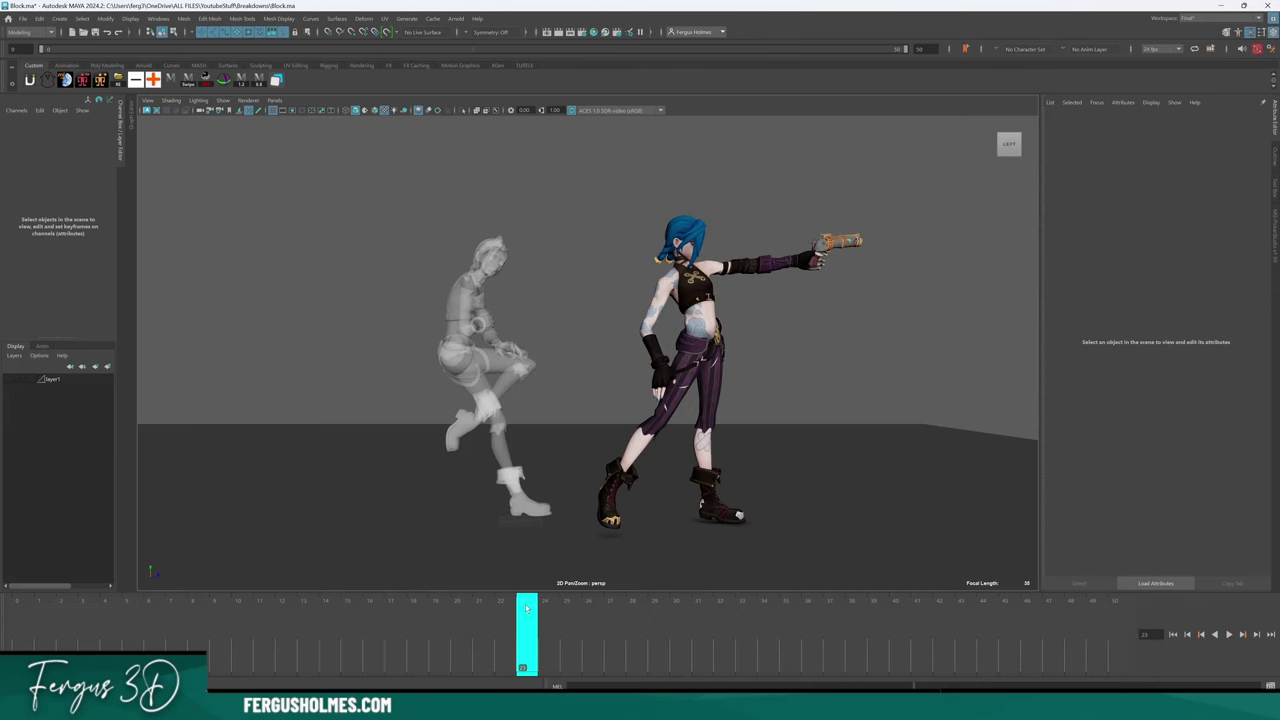
drag(526, 607, 857, 633)
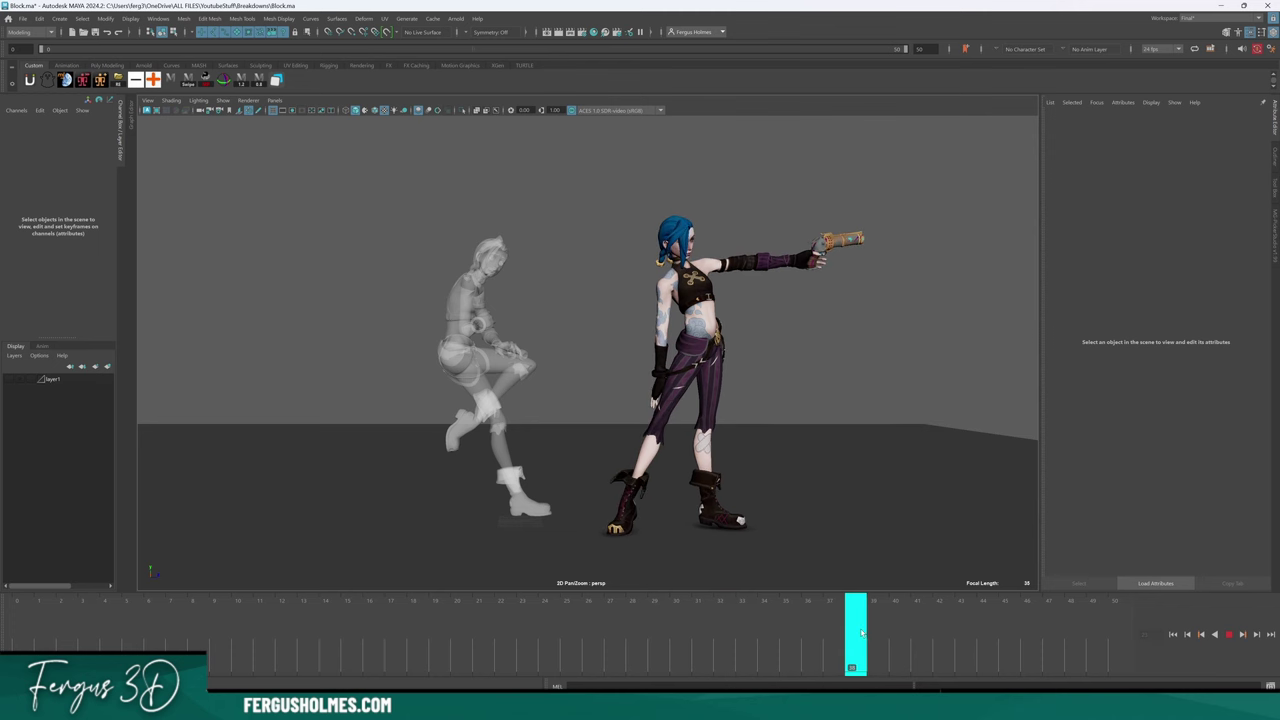
drag(418, 645, 449, 668)
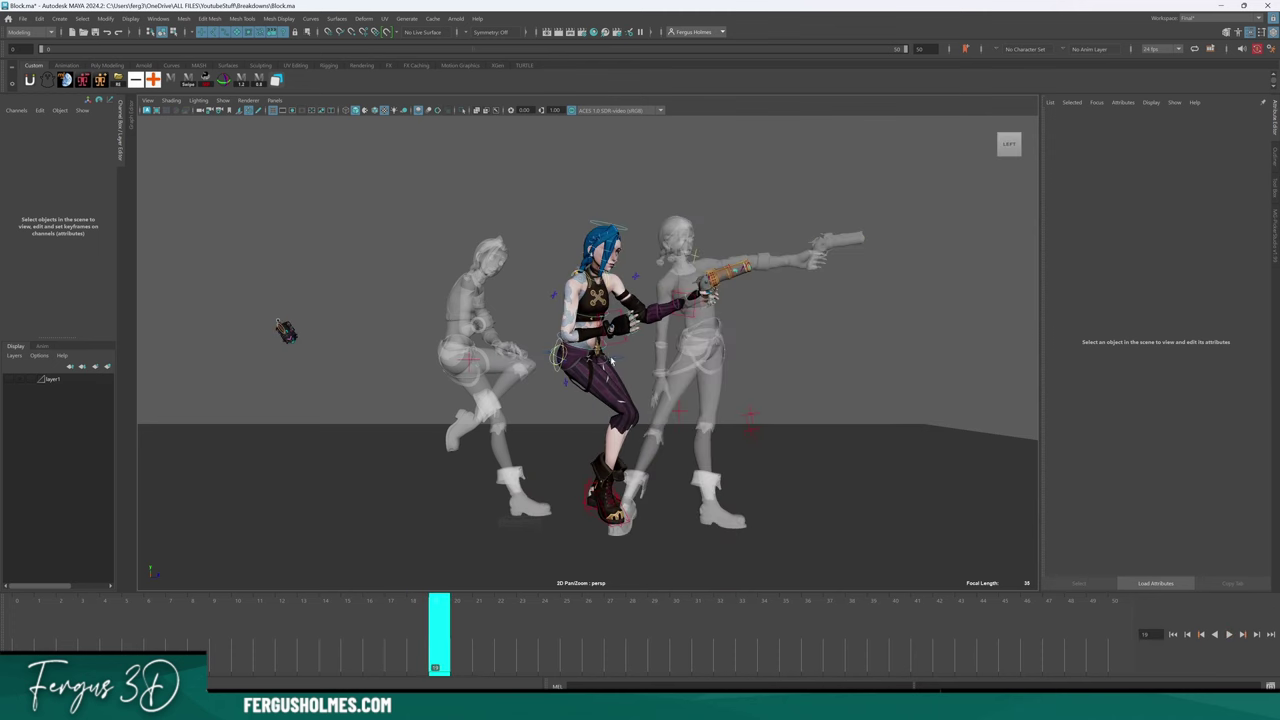
Step: Select the IKArm_R control at frame 19 and adjust it with rotate and move
scroll(612, 360, up, 3)
click(659, 334)
alt+drag(659, 334, 745, 283)
key(e)
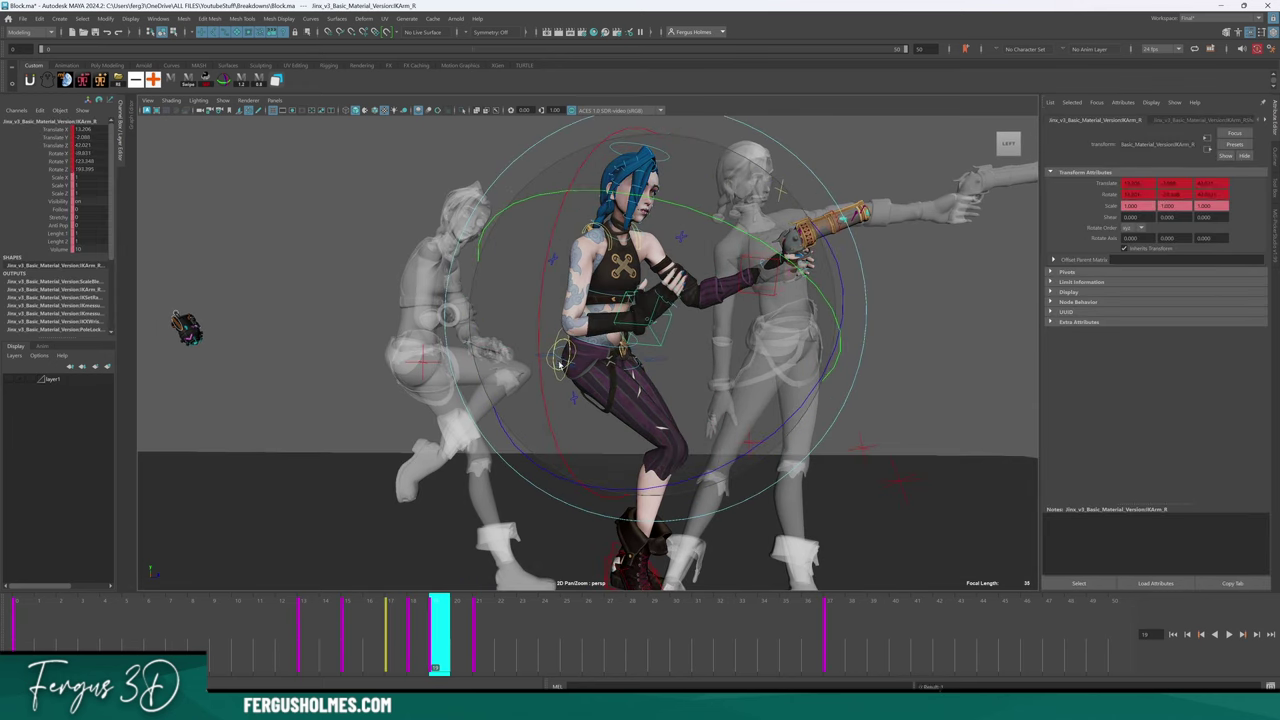
key(w)
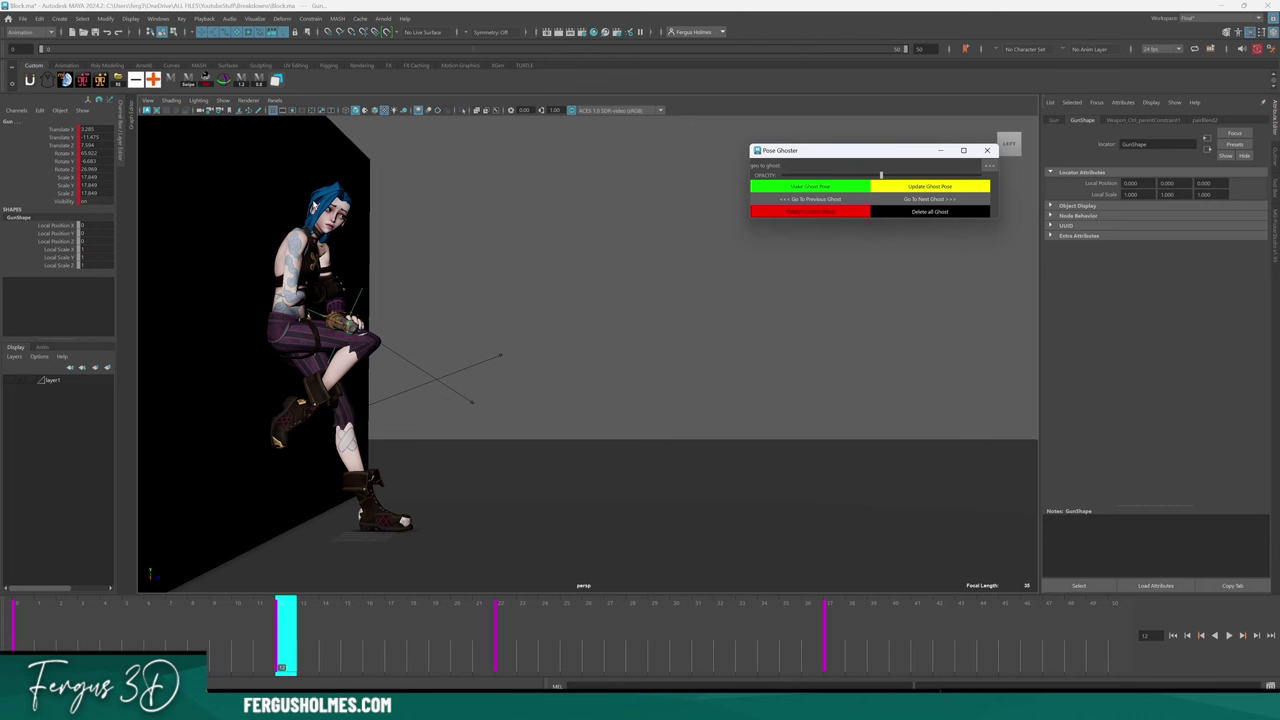
Step: Make a grey ghost pose of Jinx at frame 25
click(360, 415)
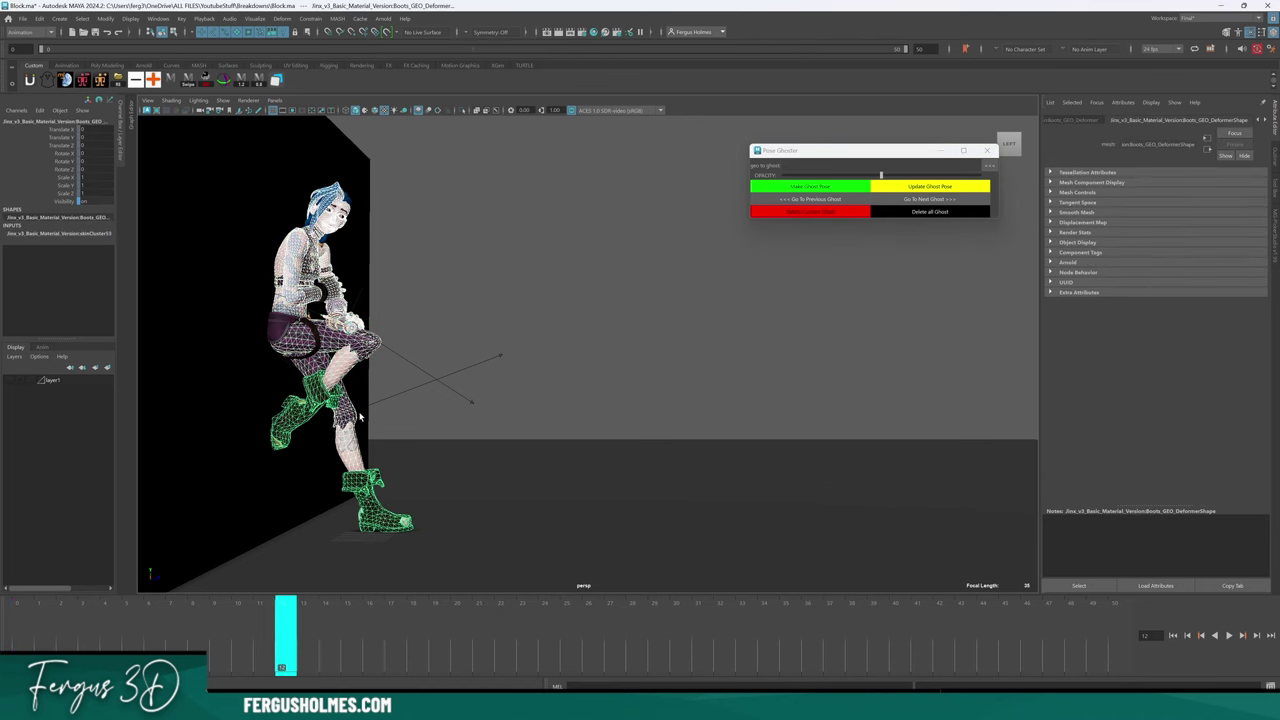
drag(360, 415, 562, 449)
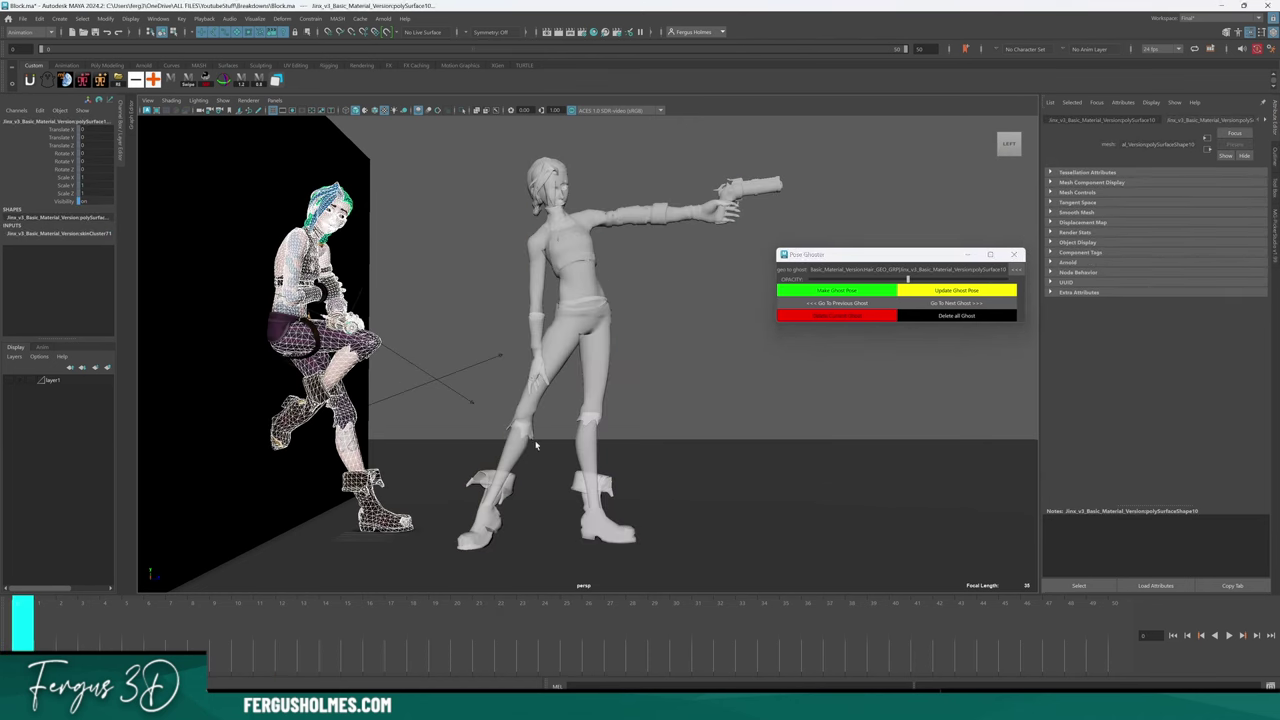
click(418, 223)
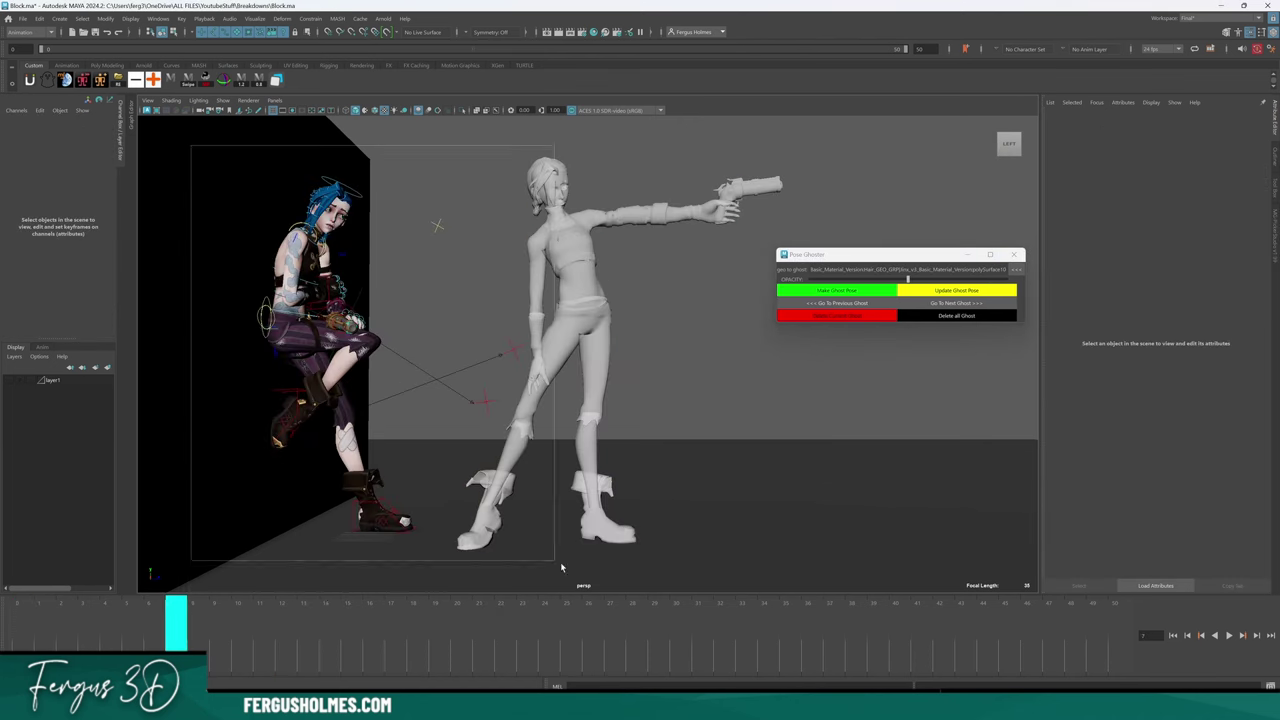
Step: At frame 17, shift the RootX_M control right toward the ghost and select the IKLeg_R control
click(402, 469)
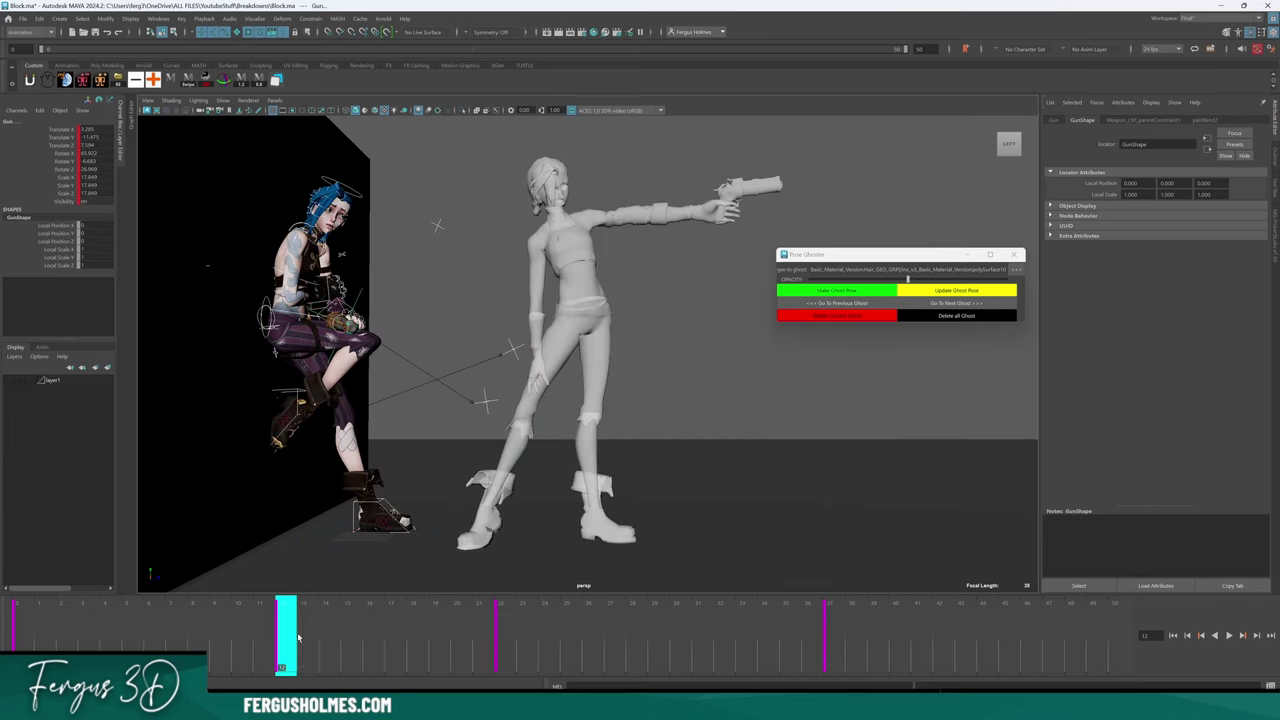
click(345, 330)
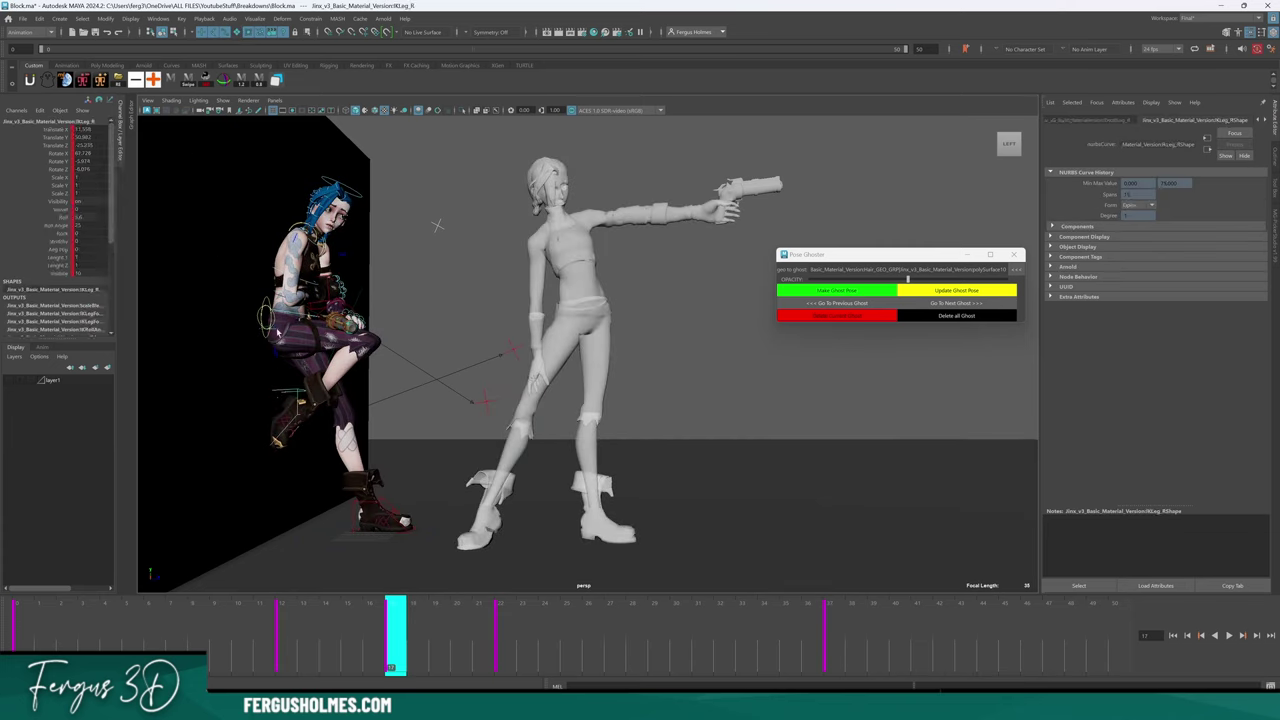
drag(345, 330, 430, 350)
click(385, 495)
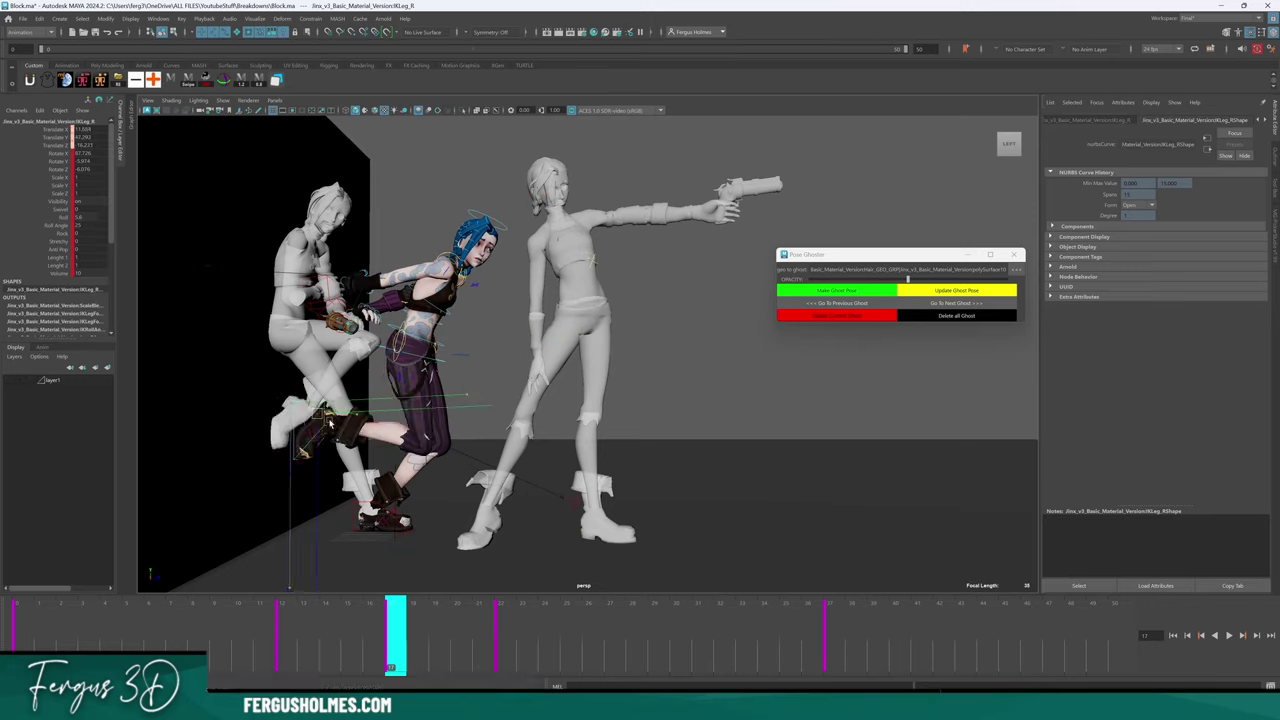
alt+drag(385, 495, 400, 385)
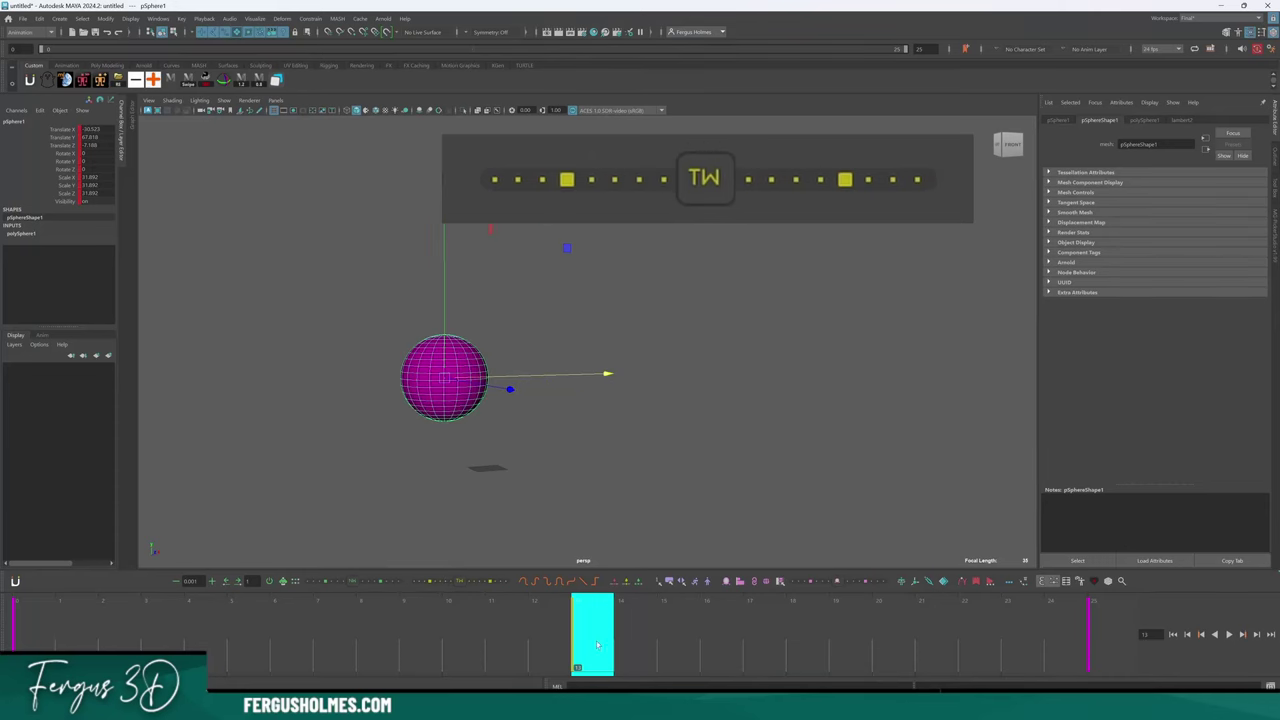
Step: Key a sphere in-between at frame 19 weighted toward the next key, then play it back
drag(603, 633, 850, 633)
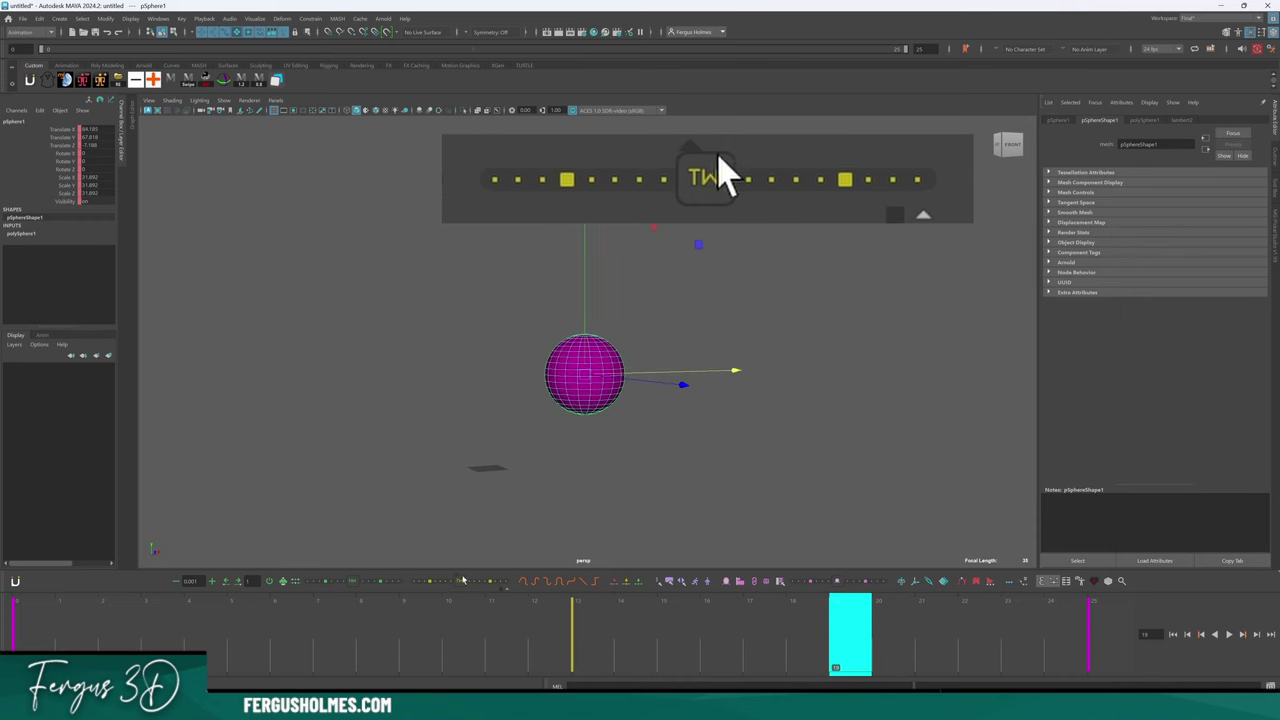
click(812, 179)
key(alt+v)
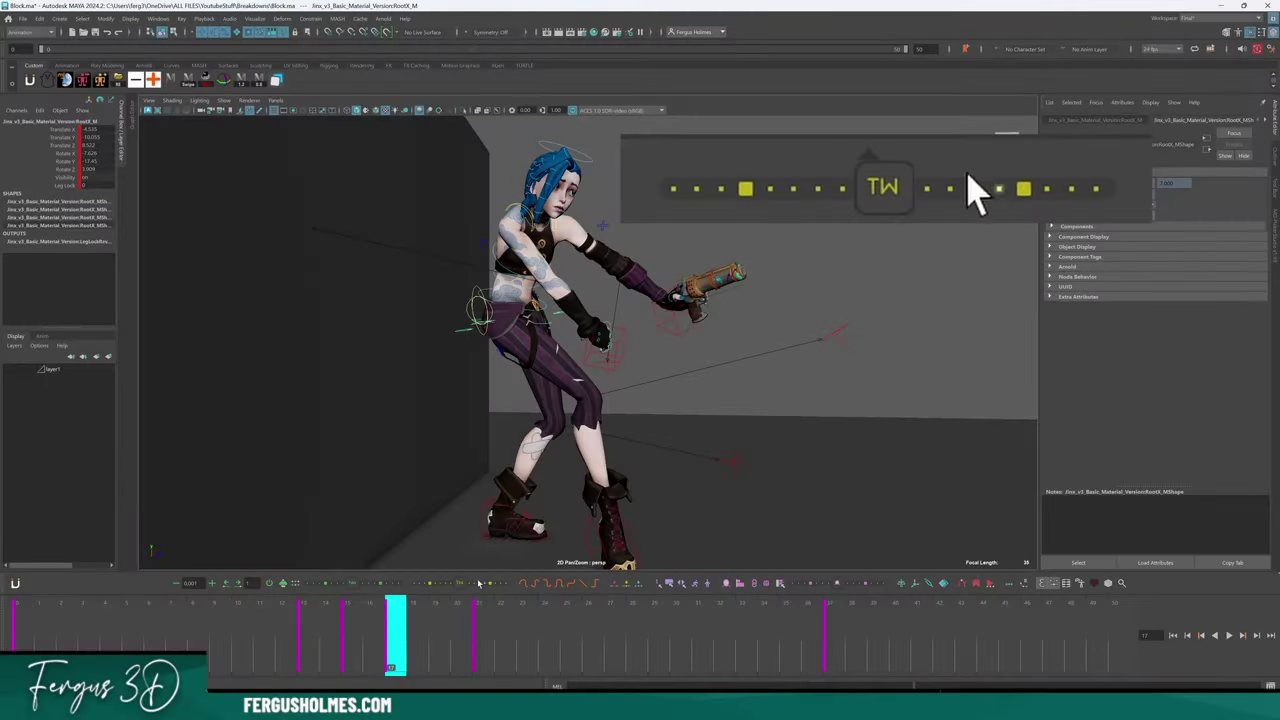
Step: Weight Jinx's frame 17 pose toward the previous key with the Tween Machine slider, then ease it slightly further
drag(478, 583, 428, 585)
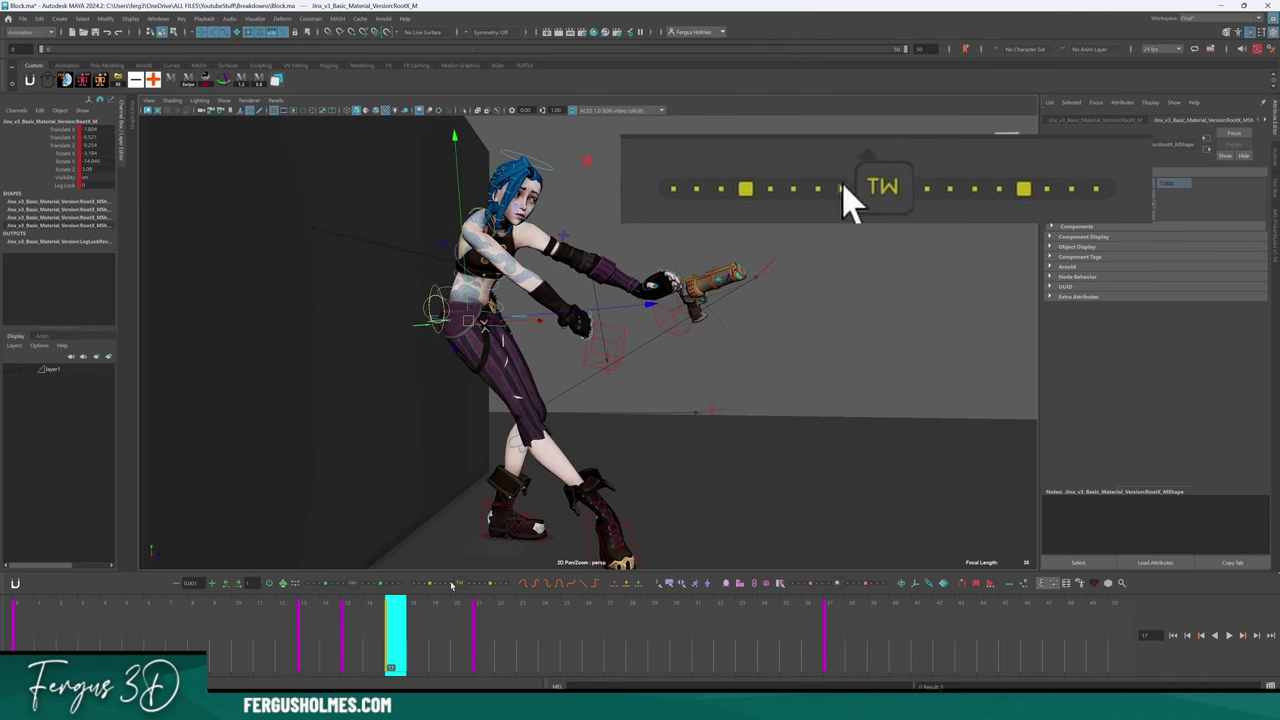
drag(458, 584, 448, 584)
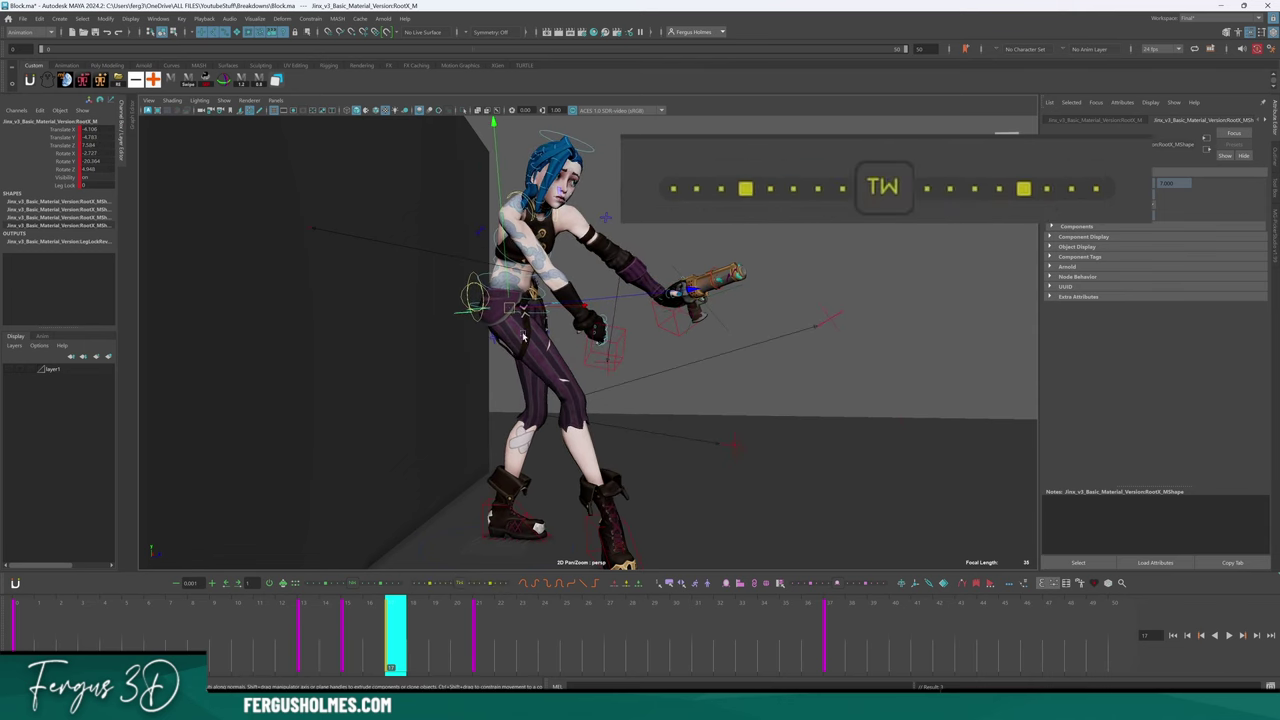